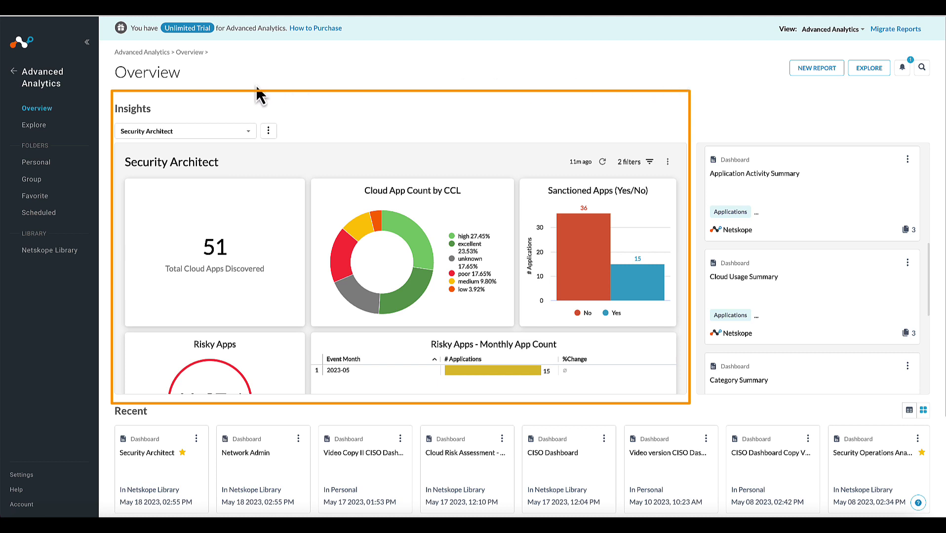
Examine the available Insights views and the view options for the Security Architect dashboard
{"action": "left_click", "coordinate": [249, 134]}
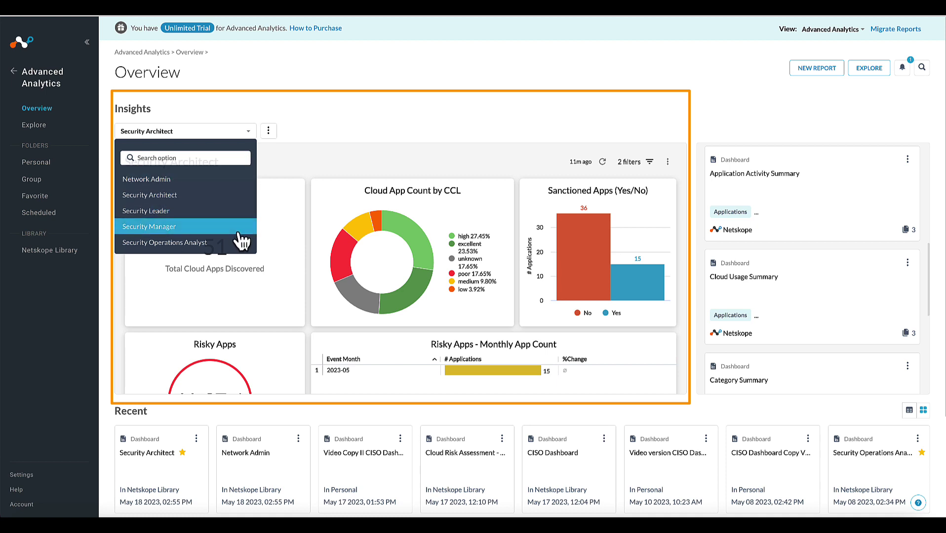
{"action": "left_click", "coordinate": [326, 135]}
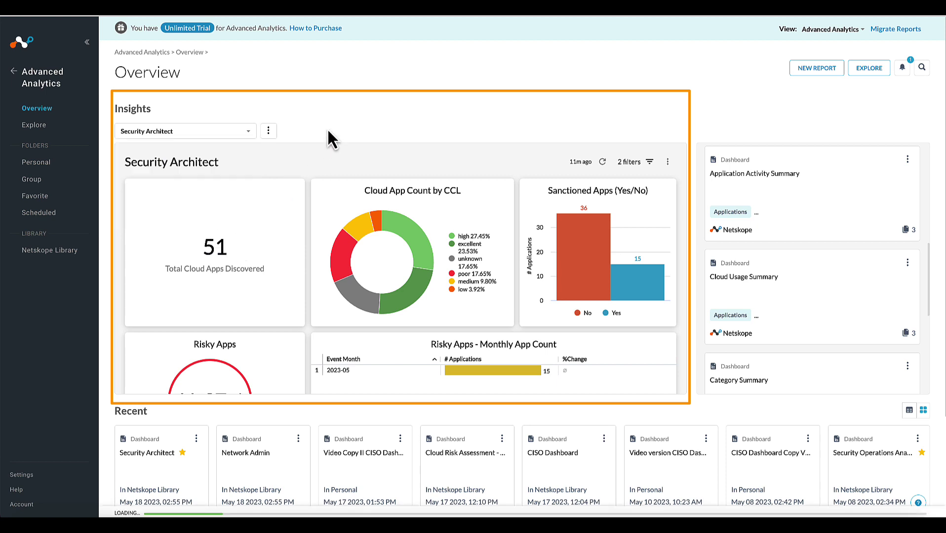
{"action": "left_click", "coordinate": [268, 131]}
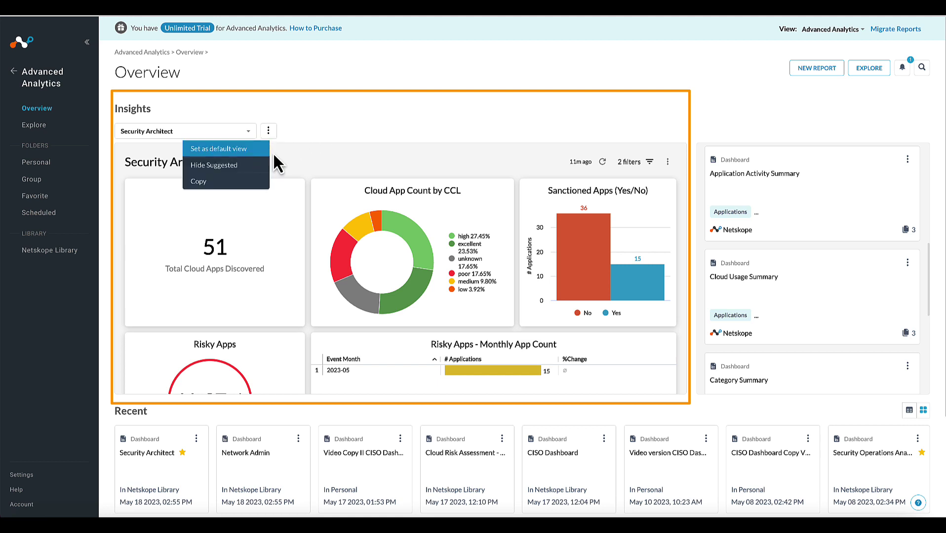
{"action": "left_click", "coordinate": [323, 133]}
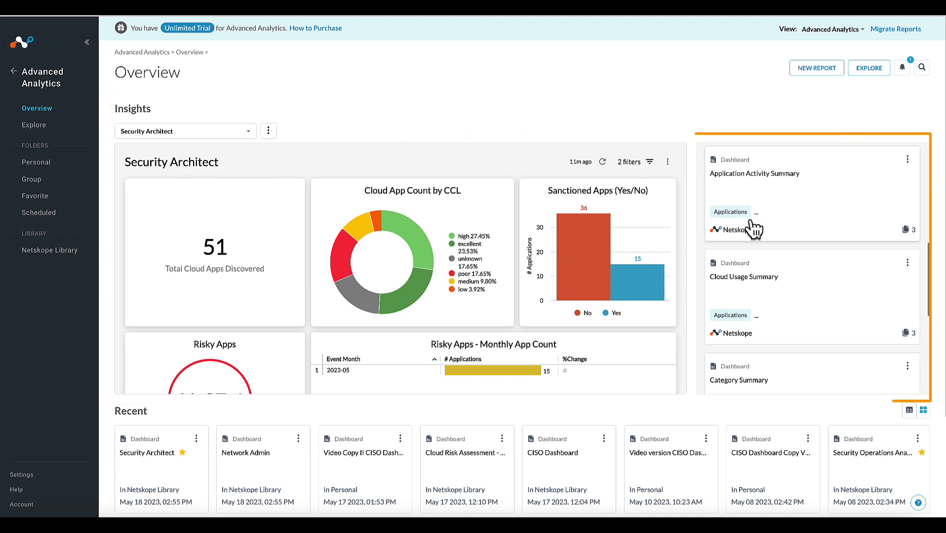
Look through the suggested dashboards beside the Insights view and the Recent dashboards on the Overview page
{"action": "scroll", "coordinate": [754, 229], "scroll_direction": "up", "scroll_amount": 6}
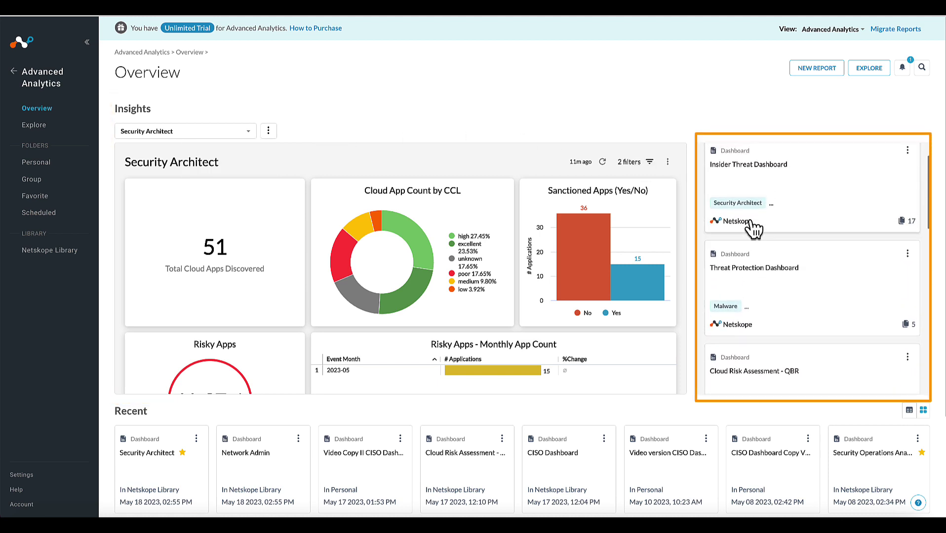
{"action": "scroll", "coordinate": [754, 228], "scroll_direction": "down", "scroll_amount": 5}
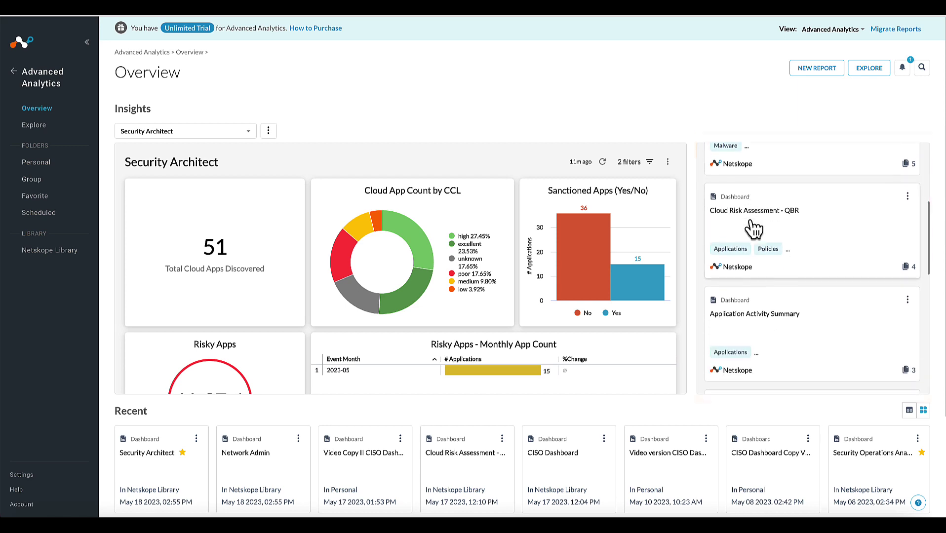
{"action": "scroll", "coordinate": [754, 229], "scroll_direction": "down", "scroll_amount": 1}
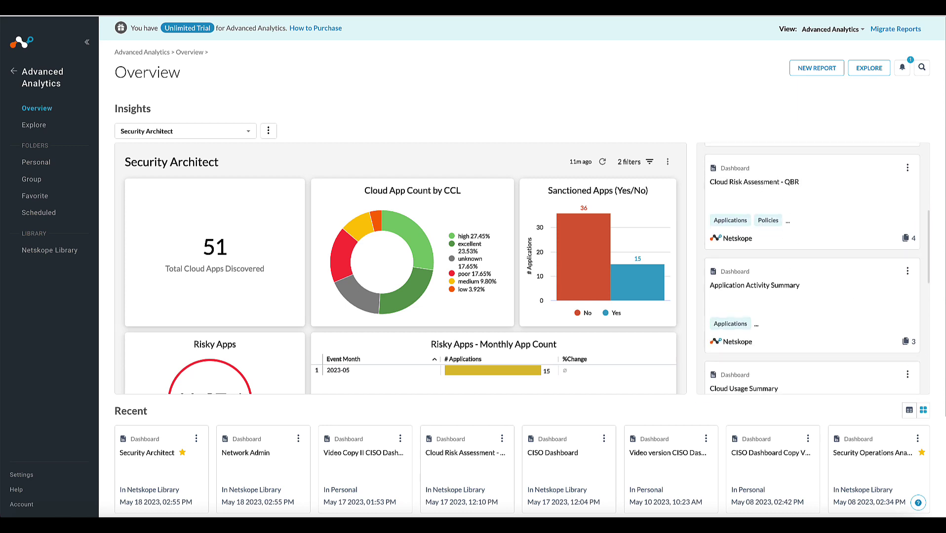
{"action": "scroll", "coordinate": [521, 266], "scroll_direction": "down", "scroll_amount": 3}
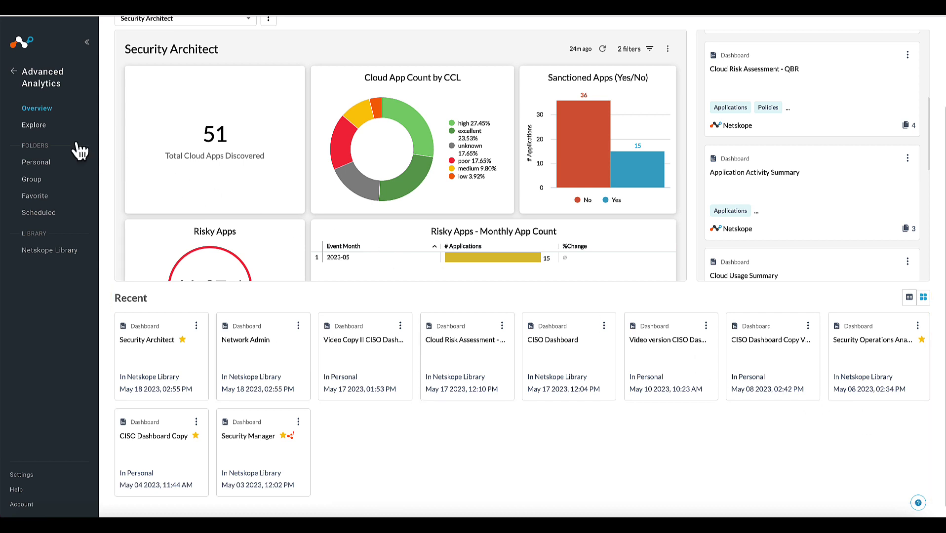
Look through the Explore page and the Personal, Group and Favorite folders, including one team member's dashboards folder
{"action": "left_click", "coordinate": [35, 126]}
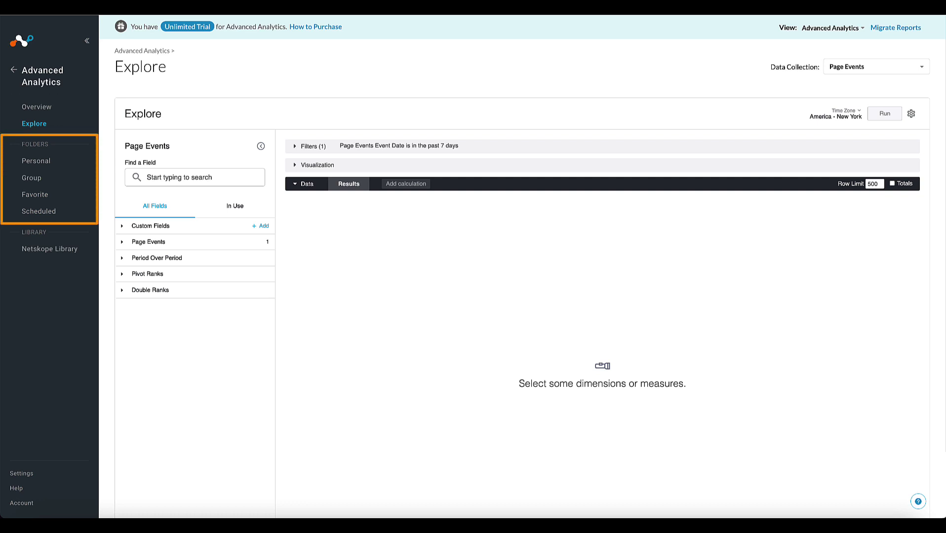
{"action": "left_click", "coordinate": [52, 163]}
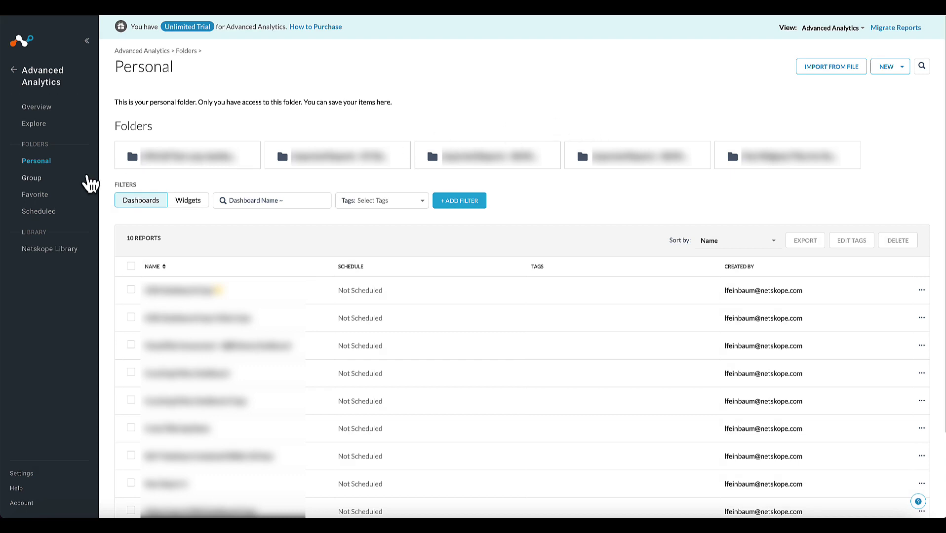
{"action": "left_click", "coordinate": [32, 178]}
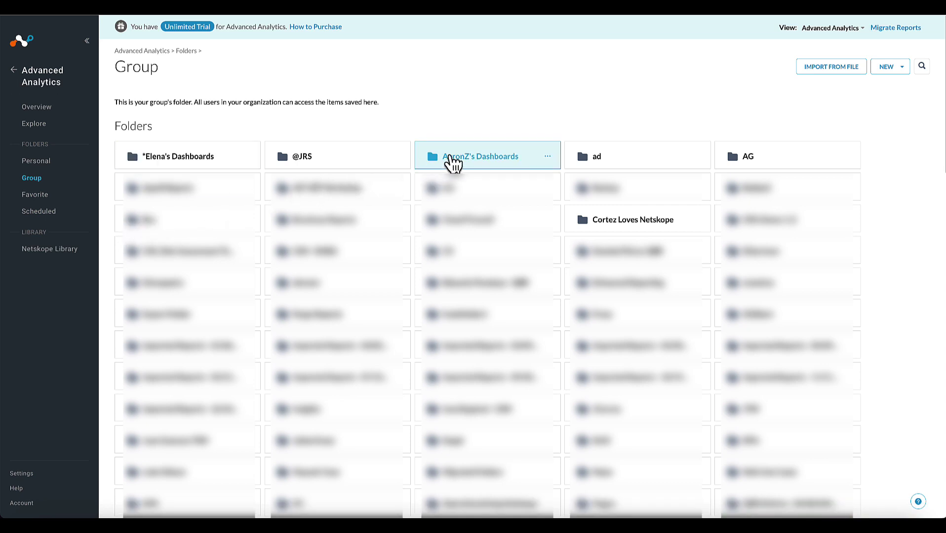
{"action": "left_click", "coordinate": [453, 162]}
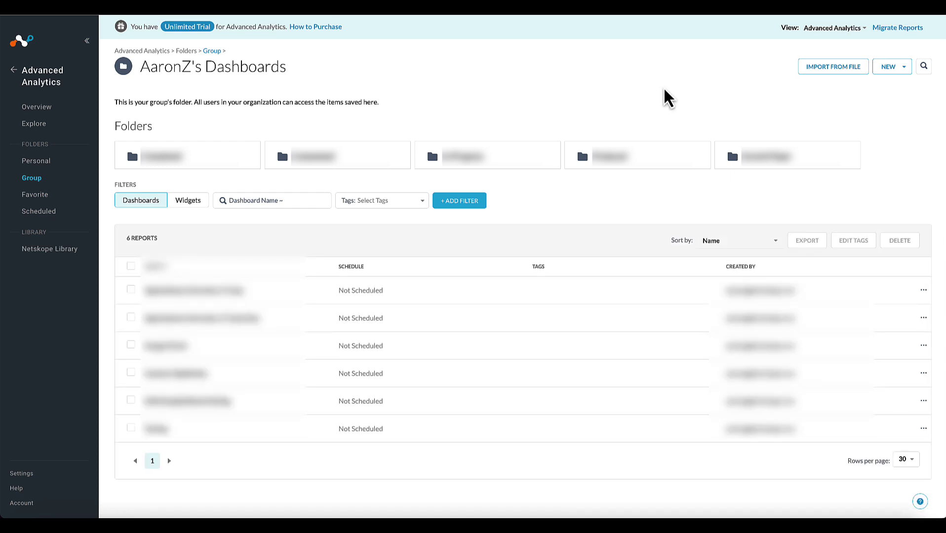
{"action": "left_click", "coordinate": [44, 196]}
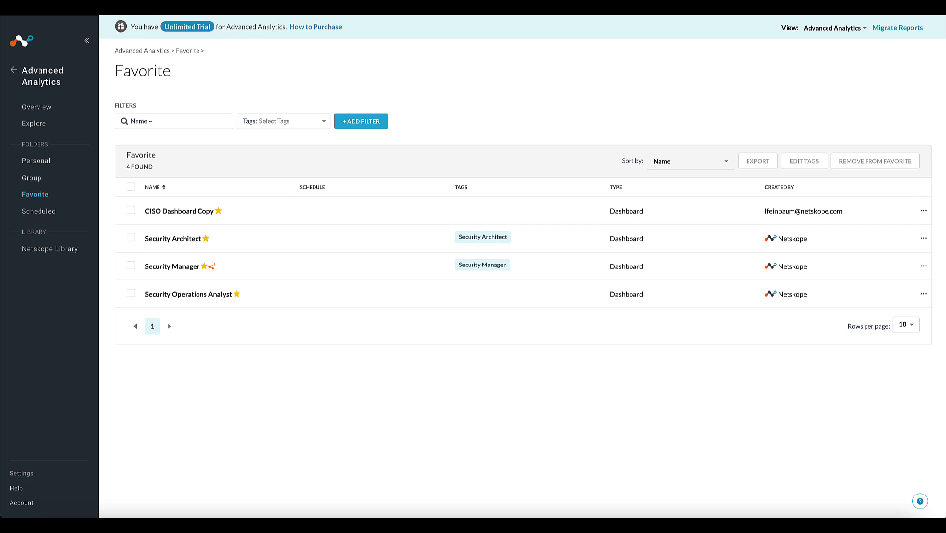
Add the Network Admin dashboard from the Netskope Library to favorites, and open the Scheduled folder
{"action": "left_click", "coordinate": [61, 249]}
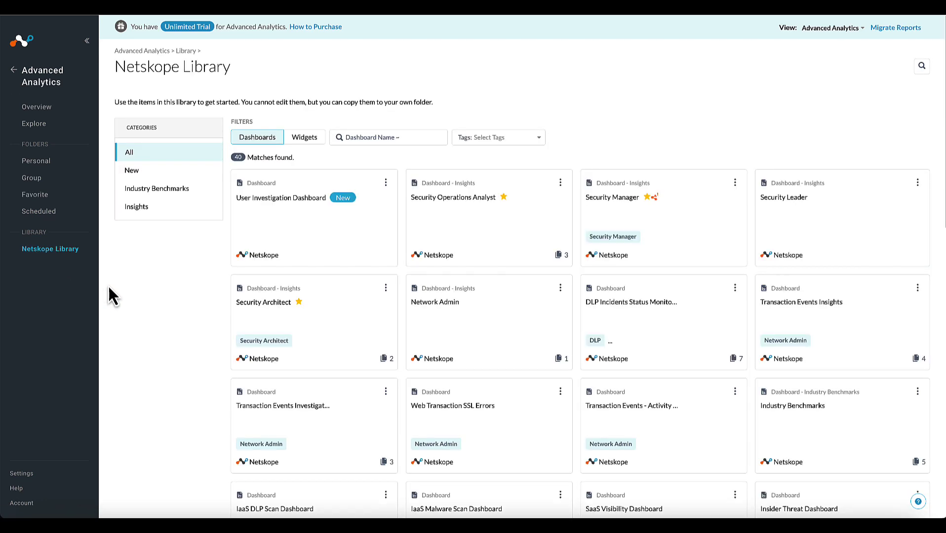
{"action": "left_click", "coordinate": [560, 289]}
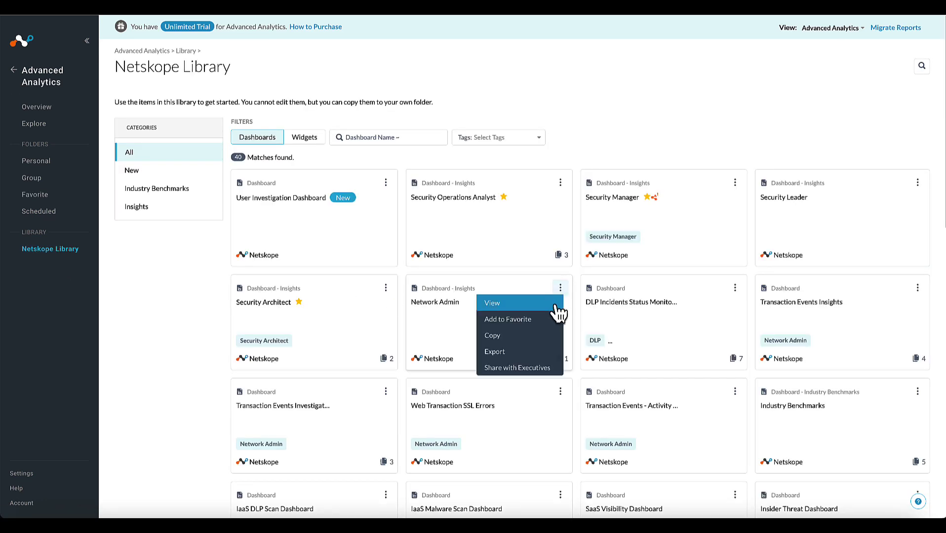
{"action": "left_click", "coordinate": [549, 320]}
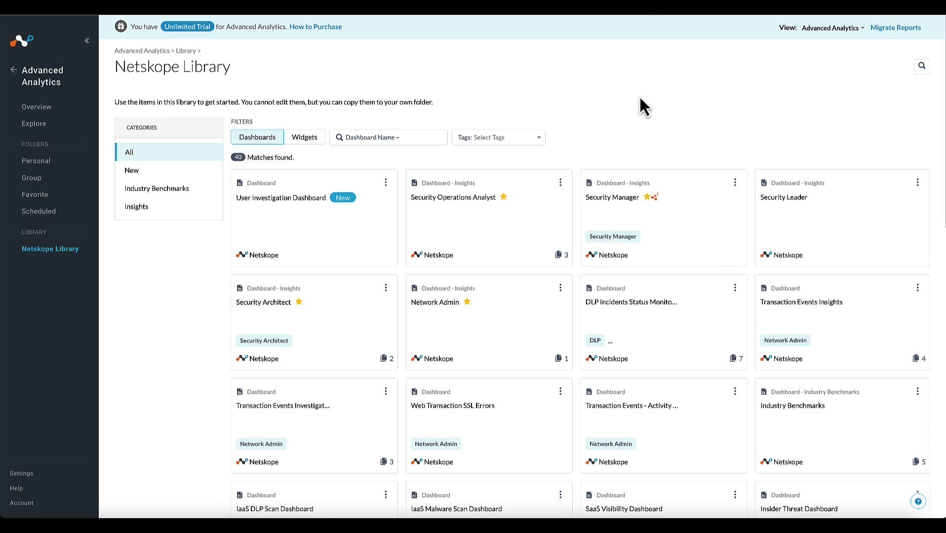
{"action": "left_click", "coordinate": [53, 213]}
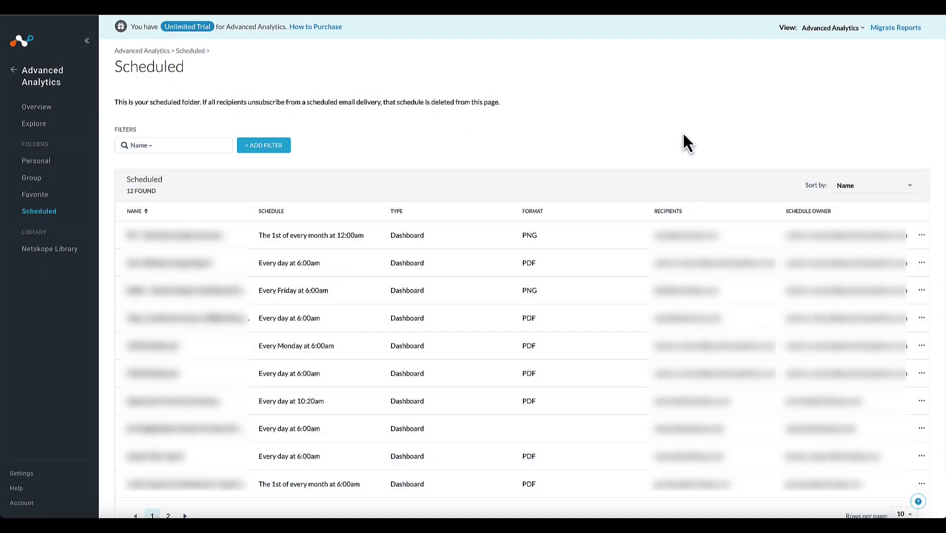
Filter the Netskope Library dashboards by the name CISO and open the CISO Dashboard to review its widgets
{"action": "left_click", "coordinate": [72, 253]}
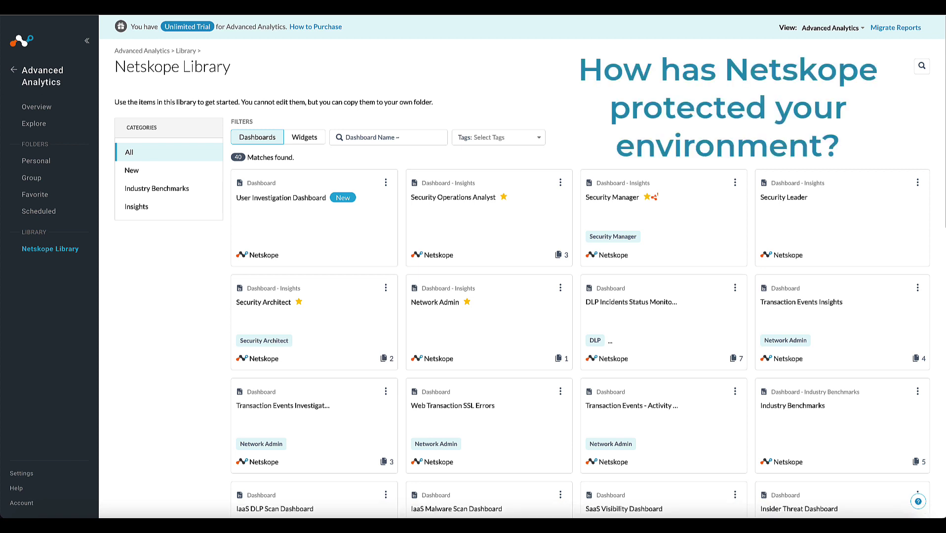
{"action": "left_click", "coordinate": [407, 138]}
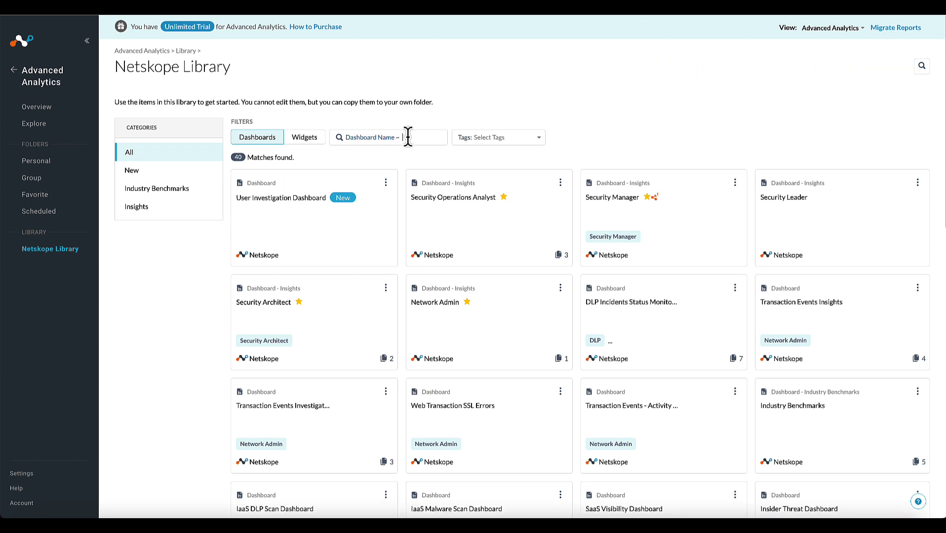
{"action": "type", "text": "CISO"}
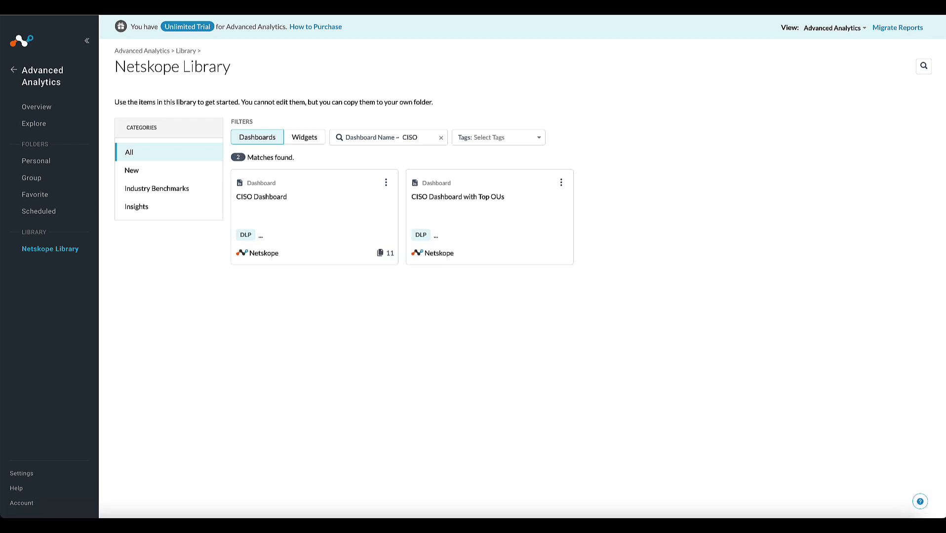
{"action": "left_click", "coordinate": [253, 193]}
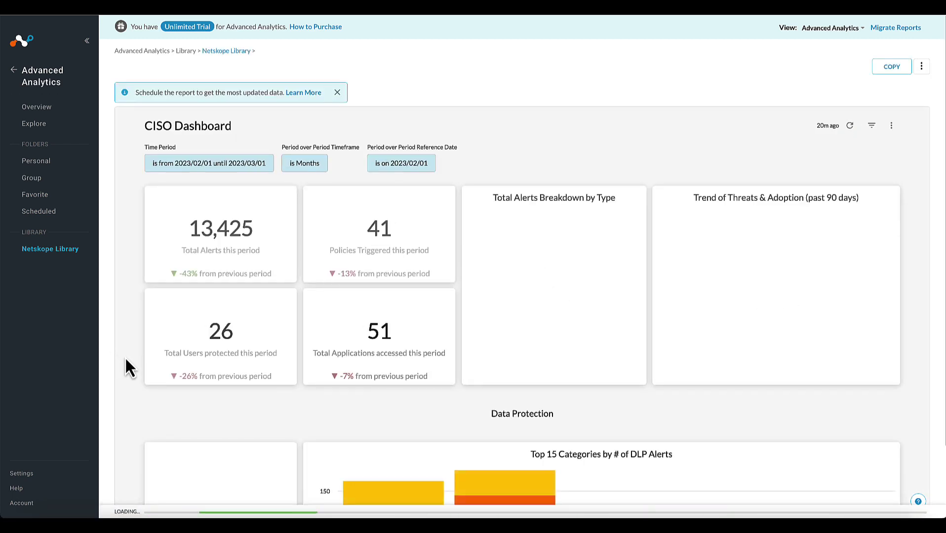
{"action": "scroll", "coordinate": [125, 358], "scroll_direction": "down", "scroll_amount": 3}
{"action": "scroll", "coordinate": [125, 359], "scroll_direction": "down", "scroll_amount": 10}
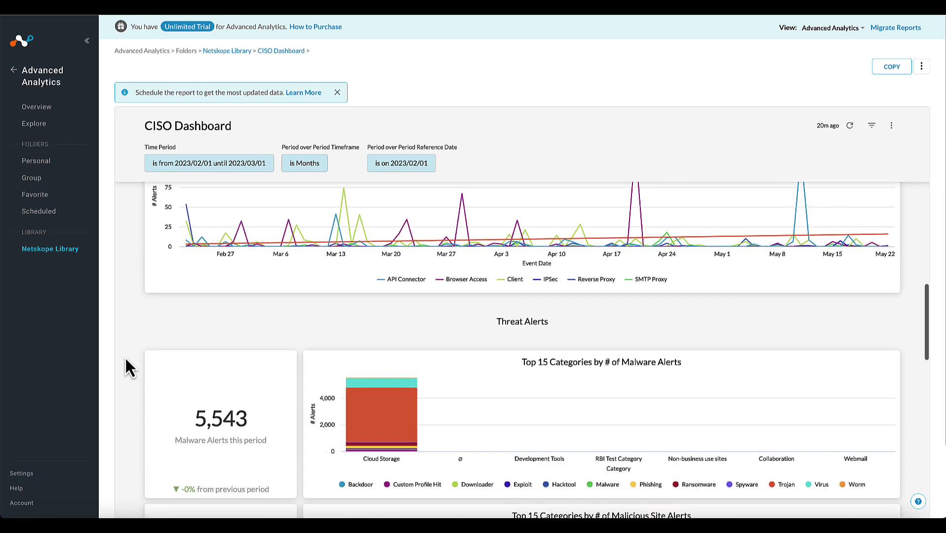
{"action": "scroll", "coordinate": [125, 359], "scroll_direction": "down", "scroll_amount": 3}
{"action": "scroll", "coordinate": [125, 359], "scroll_direction": "up", "scroll_amount": 12}
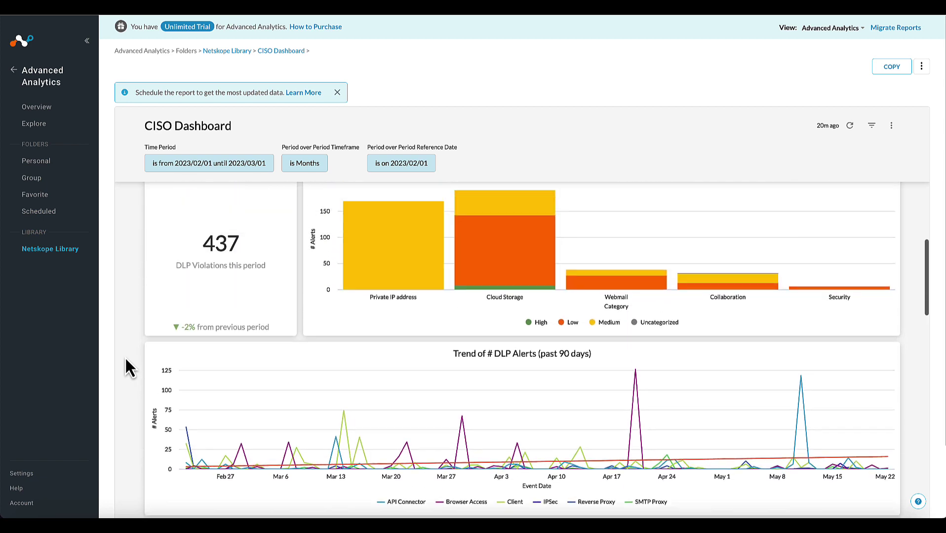
{"action": "scroll", "coordinate": [125, 359], "scroll_direction": "up", "scroll_amount": 2}
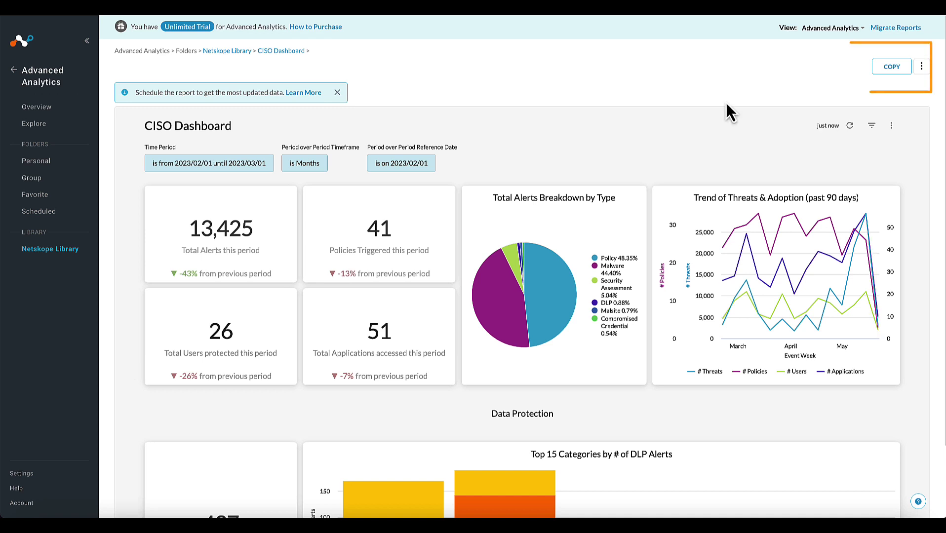
Copy the CISO Dashboard to the Personal folder with the name VIDEO Copy III CISO Dashboard Copy
{"action": "left_click", "coordinate": [891, 67]}
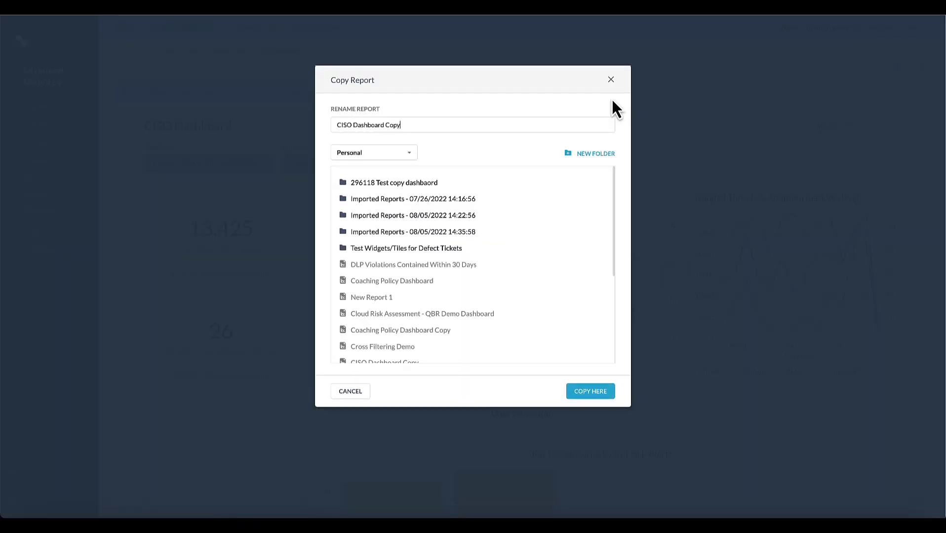
{"action": "left_click", "coordinate": [338, 125]}
{"action": "type", "text": "VIDEO Copy III"}
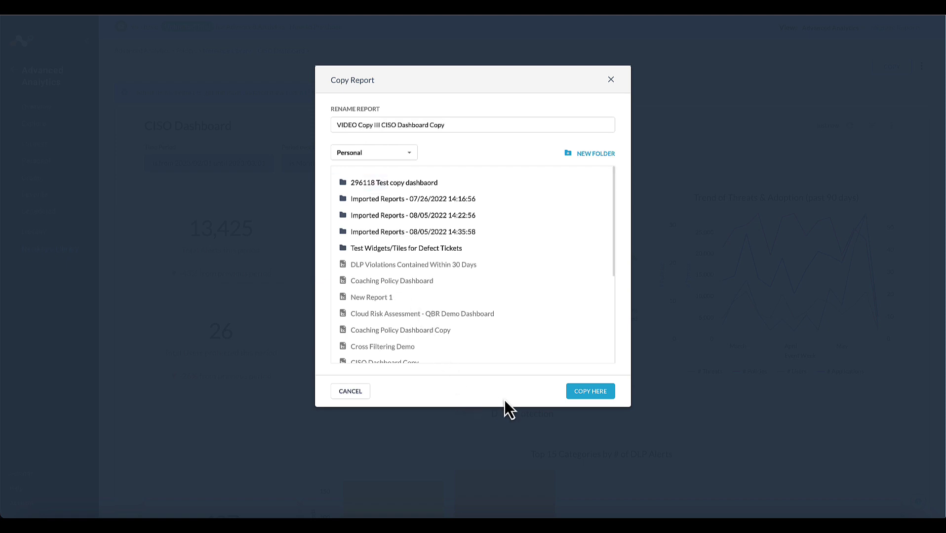
{"action": "left_click", "coordinate": [597, 396]}
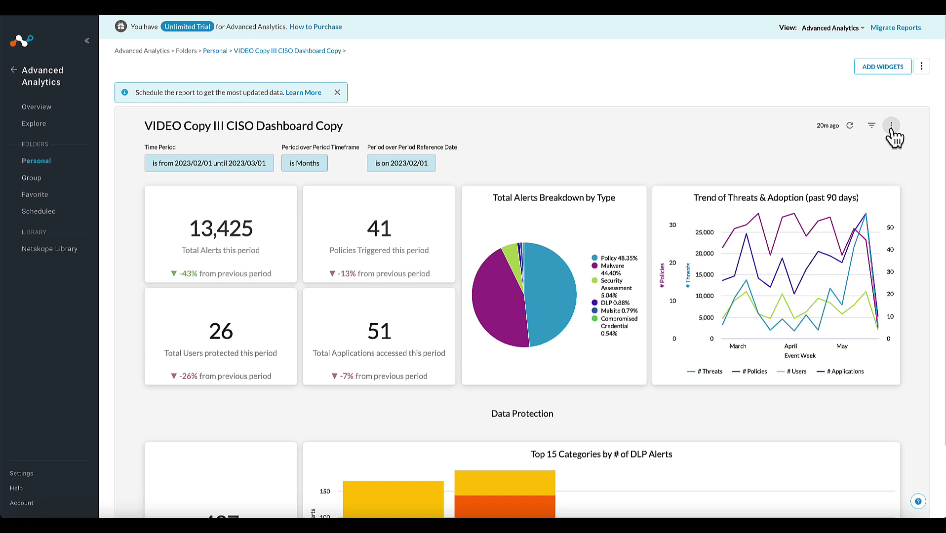
Put the copied dashboard in edit mode and swap the Total Alerts Breakdown by Type and Trend of Threats & Adoption widgets
{"action": "left_click", "coordinate": [891, 126]}
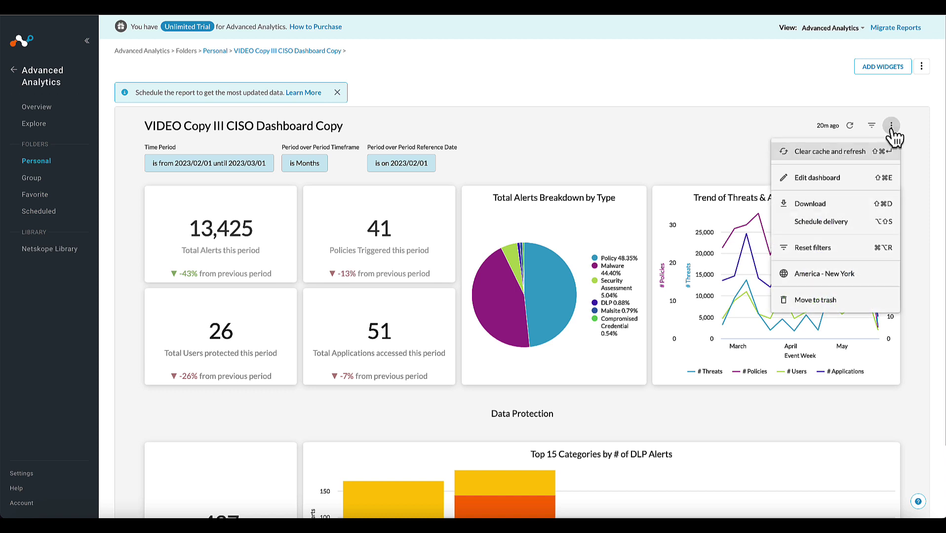
{"action": "left_click", "coordinate": [887, 180]}
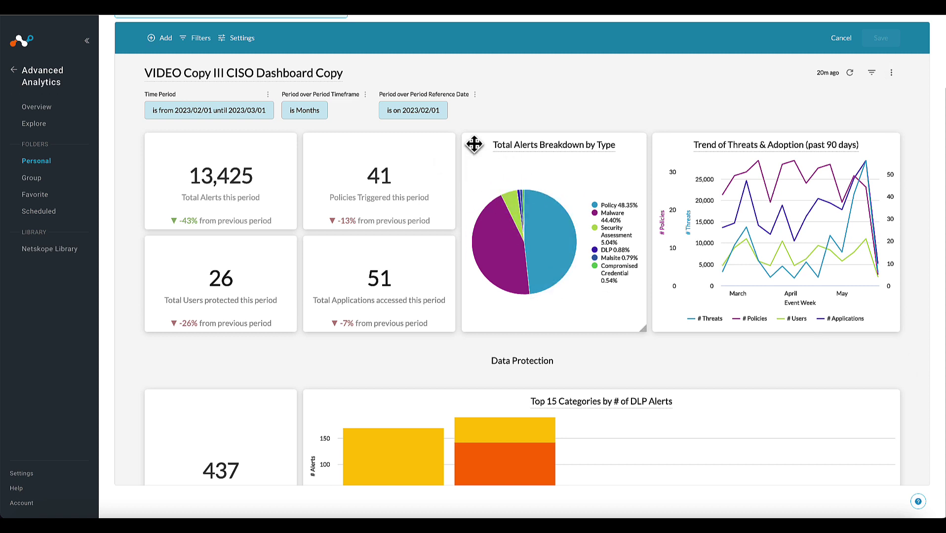
{"action": "left_click_drag", "start_coordinate": [474, 144], "coordinate": [730, 152]}
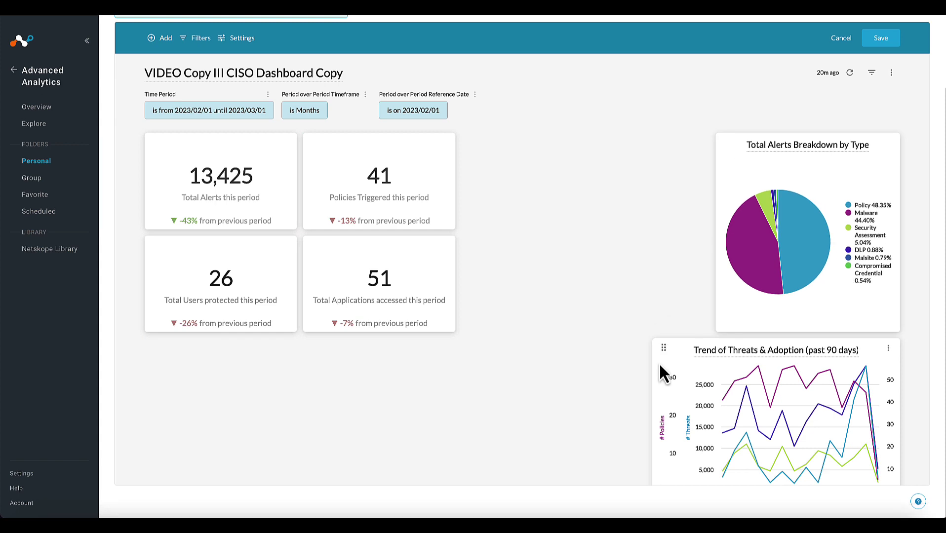
{"action": "left_click_drag", "start_coordinate": [661, 349], "coordinate": [476, 144]}
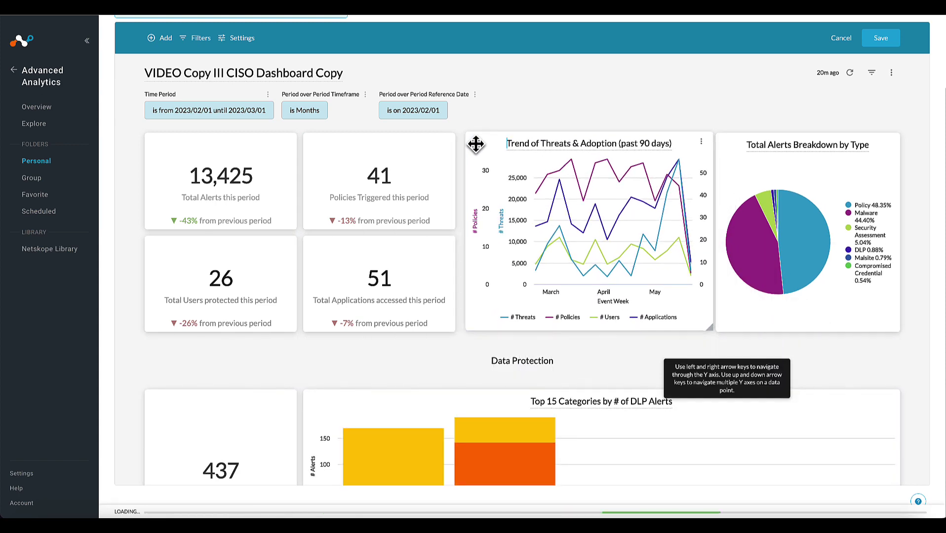
Delete the Malicious Site Alerts this period widget from the dashboard's Threat Alerts section
{"action": "scroll", "coordinate": [530, 287], "scroll_direction": "down", "scroll_amount": 7}
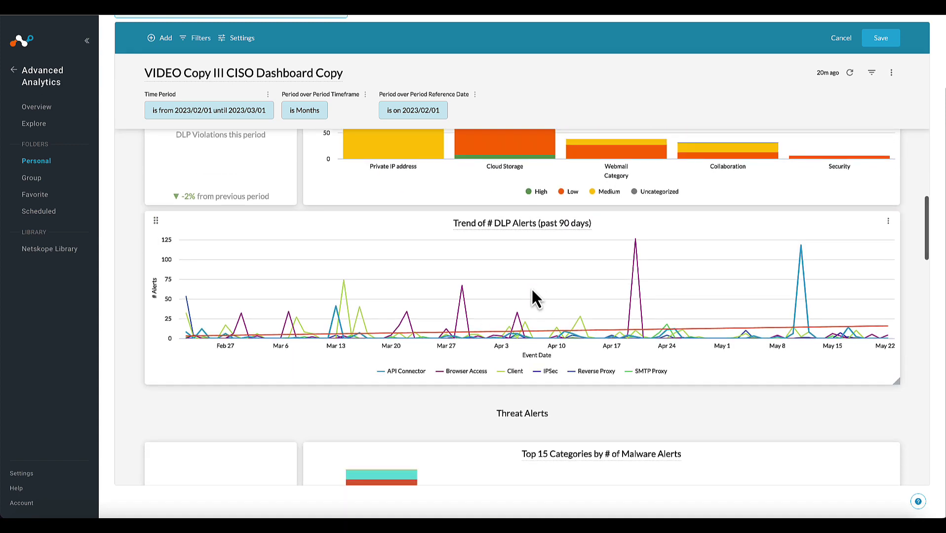
{"action": "mouse_move", "coordinate": [894, 381]}
{"action": "left_mouse_down"}
{"action": "mouse_move", "coordinate": [877, 391]}
{"action": "mouse_move", "coordinate": [669, 354]}
{"action": "mouse_move", "coordinate": [697, 347]}
{"action": "mouse_move", "coordinate": [890, 372]}
{"action": "left_mouse_up"}
{"action": "scroll", "coordinate": [891, 371], "scroll_direction": "down", "scroll_amount": 7}
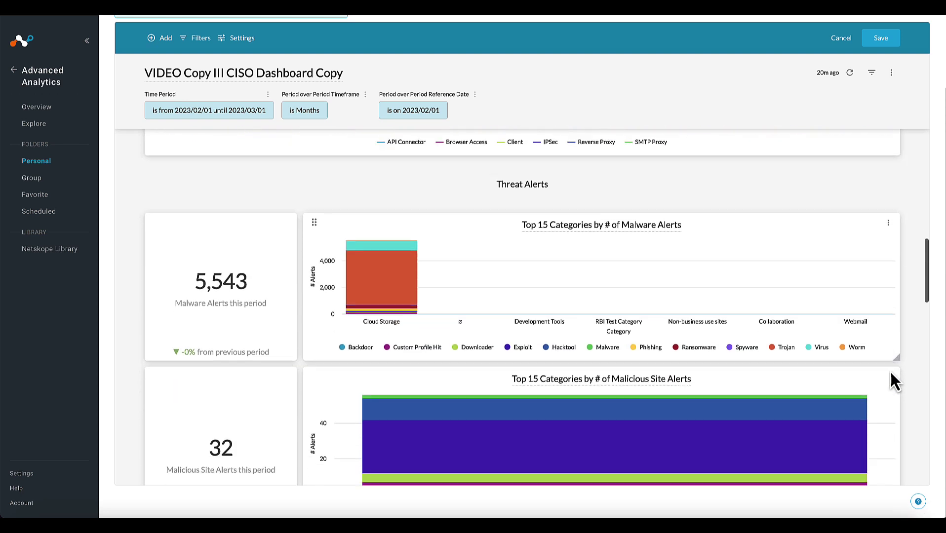
{"action": "left_click", "coordinate": [285, 264]}
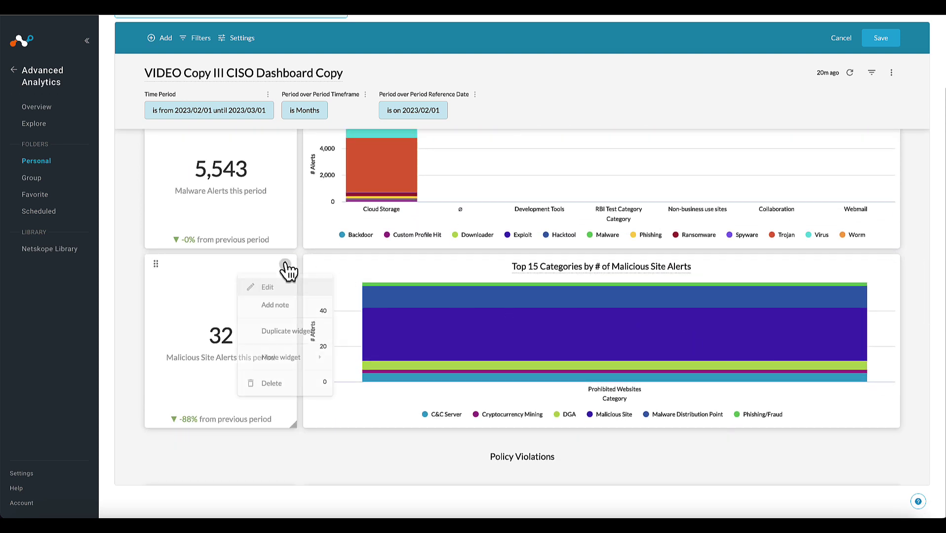
{"action": "left_click", "coordinate": [289, 384]}
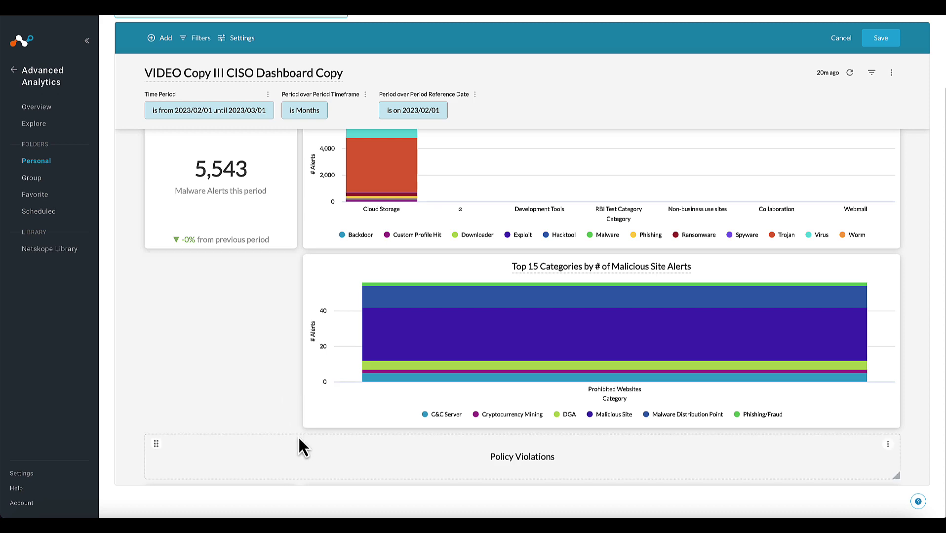
Change the Total Alerts Breakdown by Type widget's visualization to a horizontal bar chart and save the widget
{"action": "scroll", "coordinate": [299, 436], "scroll_direction": "up", "scroll_amount": 8}
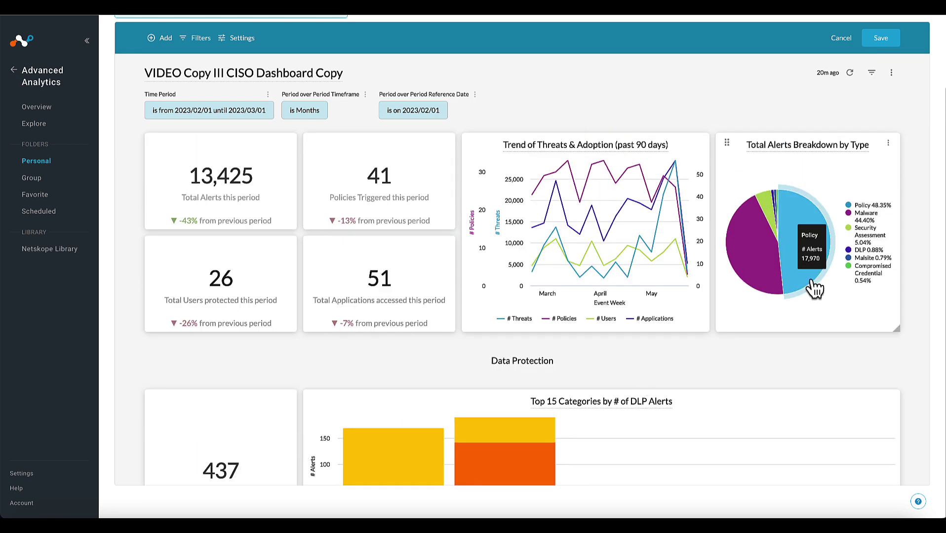
{"action": "left_click", "coordinate": [888, 144]}
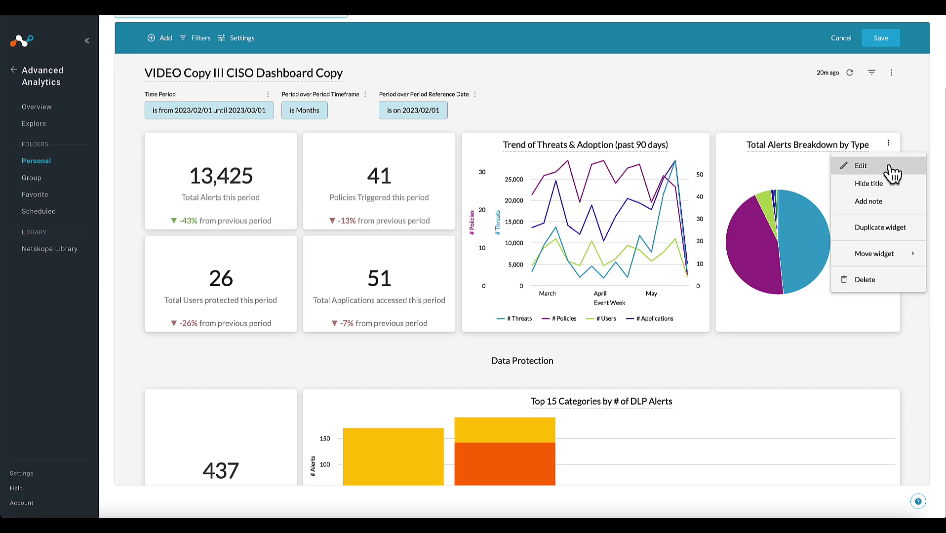
{"action": "left_click", "coordinate": [888, 166]}
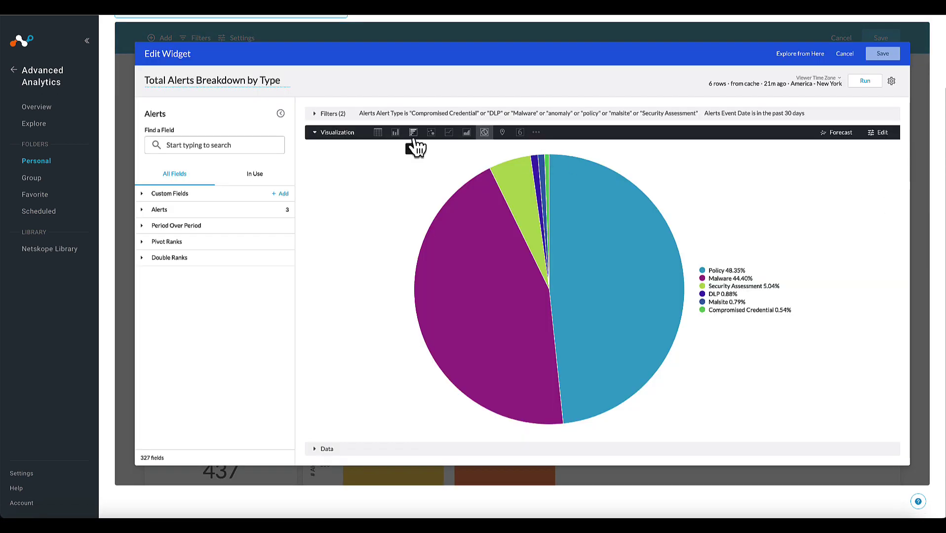
{"action": "left_click", "coordinate": [413, 136]}
{"action": "left_click", "coordinate": [886, 55]}
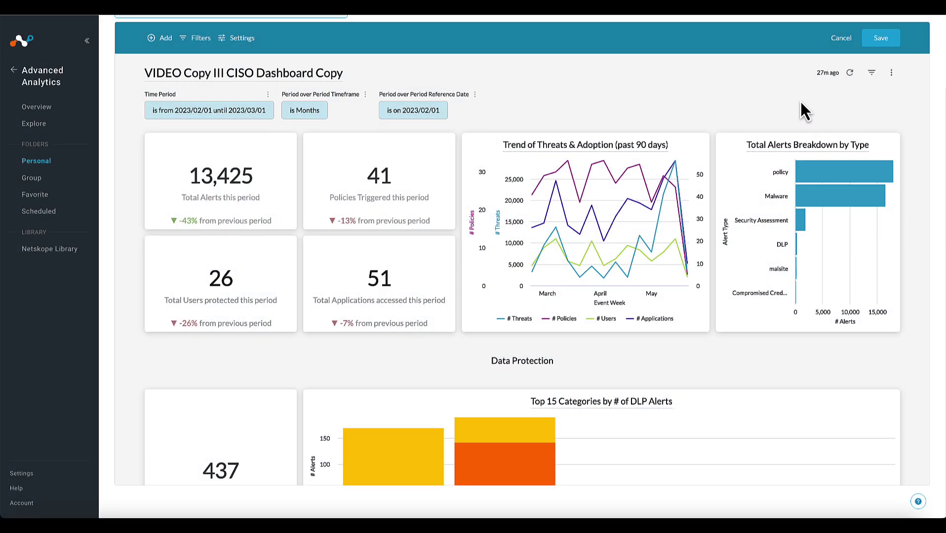
Find the Netskope Library widget # of Alerts by Alert Type, Category & Application and add it to the dashboard
{"action": "scroll", "coordinate": [800, 101], "scroll_direction": "up", "scroll_amount": 2}
{"action": "left_click", "coordinate": [874, 84]}
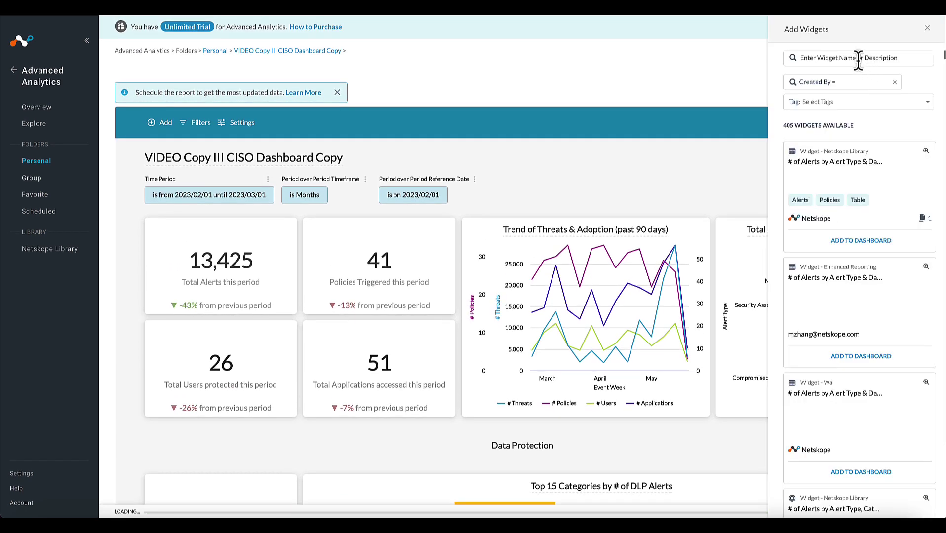
{"action": "left_click", "coordinate": [858, 58]}
{"action": "type", "text": "applica"}
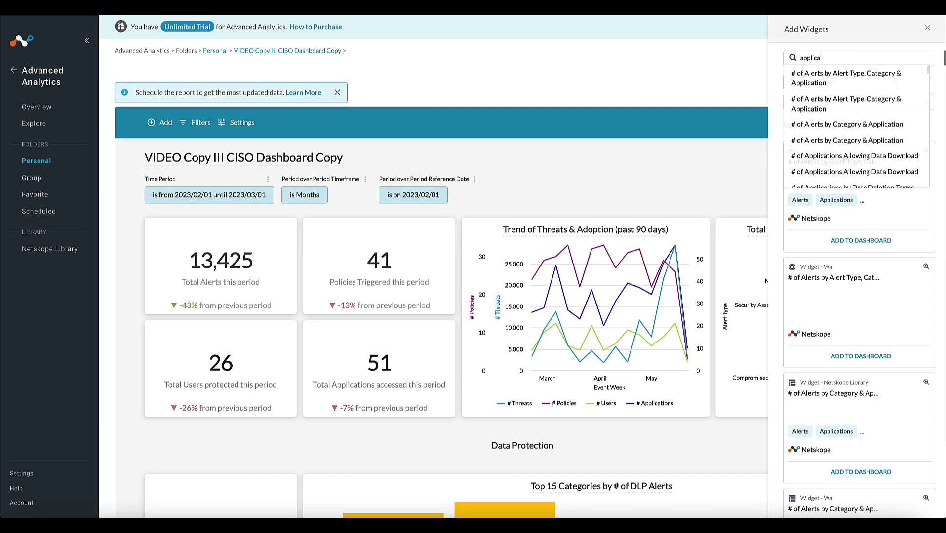
{"action": "left_click", "coordinate": [861, 77]}
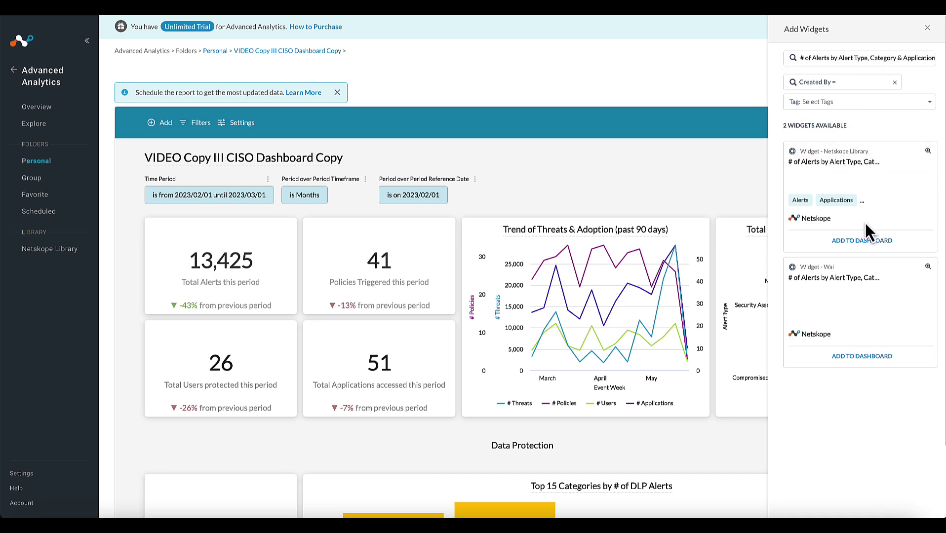
{"action": "left_click", "coordinate": [864, 242]}
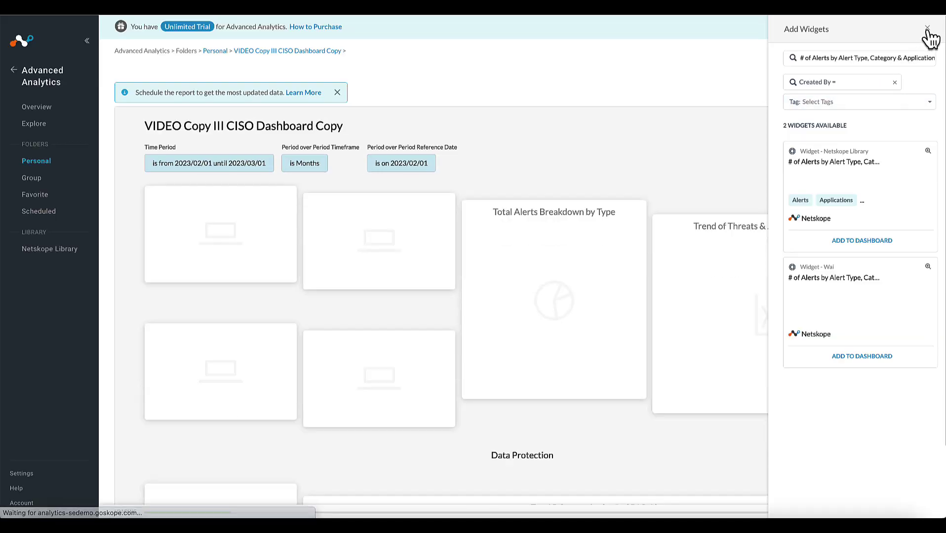
{"action": "left_click", "coordinate": [927, 28]}
{"action": "scroll", "coordinate": [905, 390], "scroll_direction": "down", "scroll_amount": 5}
{"action": "scroll", "coordinate": [905, 382], "scroll_direction": "down", "scroll_amount": 10}
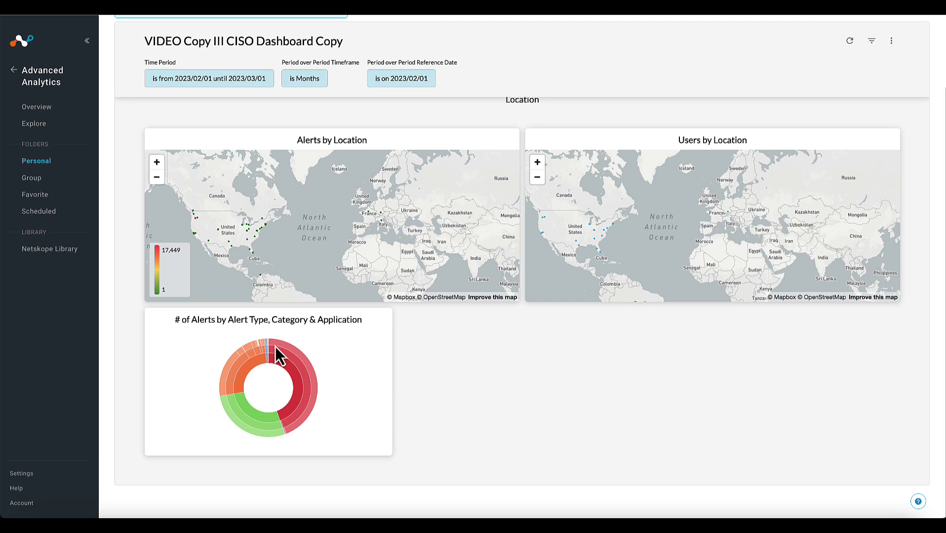
Open the Netskope Library in a new browser tab, filter its dashboards by QBR and open Cloud Risk Assessment - QBR
{"action": "right_click", "coordinate": [72, 251]}
{"action": "left_click", "coordinate": [82, 262]}
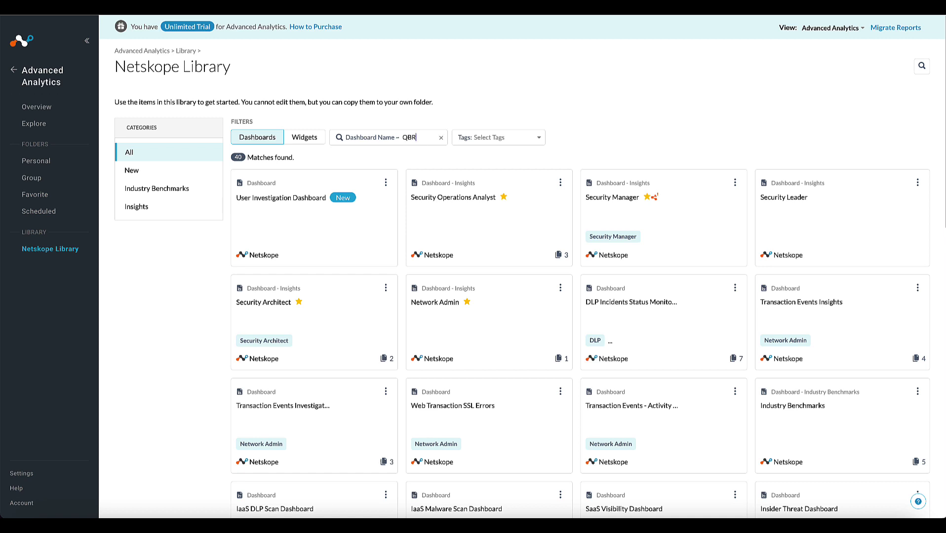
{"action": "left_click", "coordinate": [378, 213]}
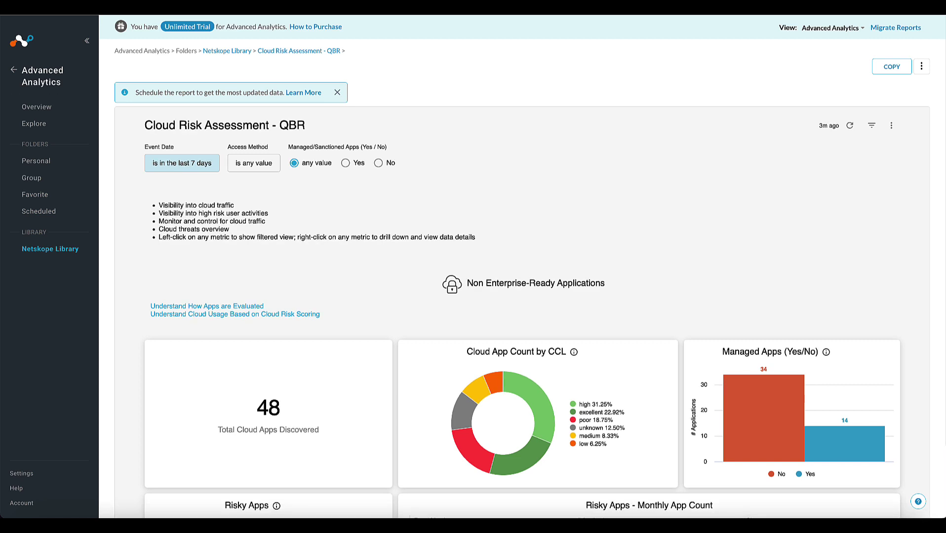
Open the Trend of Uploads Over Time by CCL widget in Explore in a separate browser tab
{"action": "scroll", "coordinate": [536, 346], "scroll_direction": "down", "scroll_amount": 8}
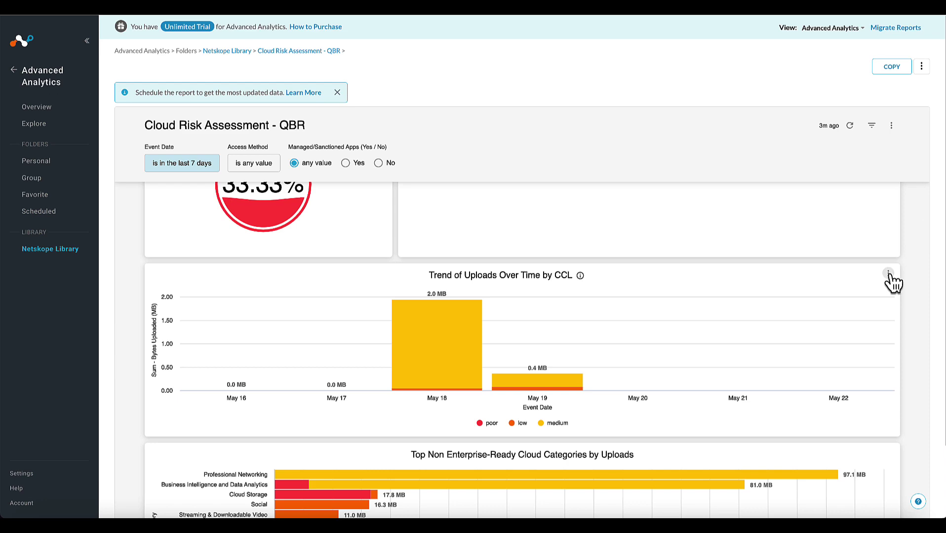
{"action": "left_click", "coordinate": [888, 273]}
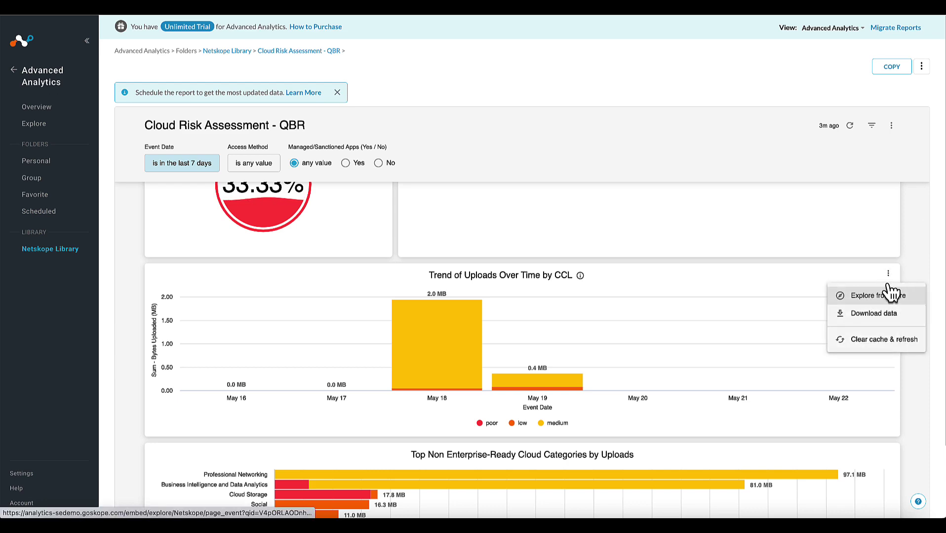
{"action": "right_click", "coordinate": [880, 301]}
{"action": "left_click", "coordinate": [767, 304]}
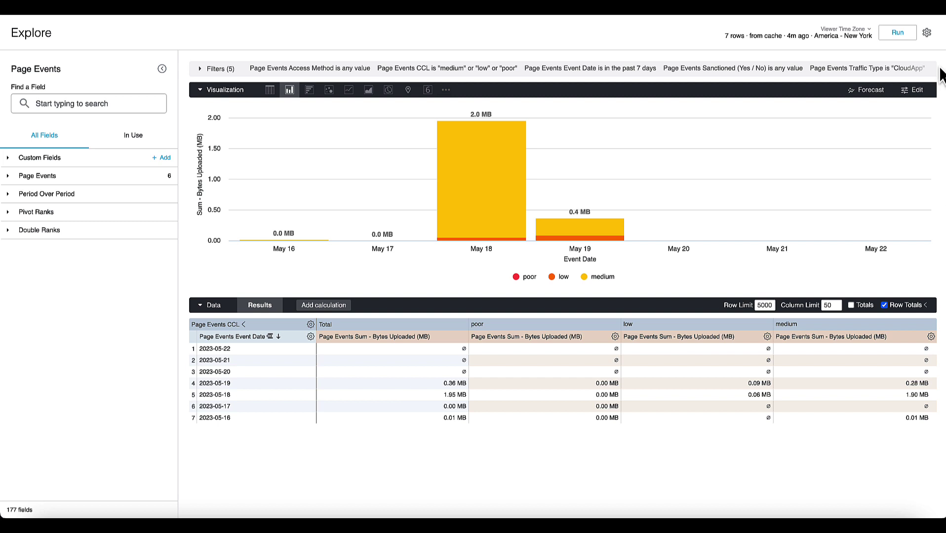
Start saving the explored chart to an existing dashboard and browse the dashboards in the Personal folder
{"action": "left_click", "coordinate": [926, 32]}
{"action": "mouse_move", "coordinate": [898, 64]}
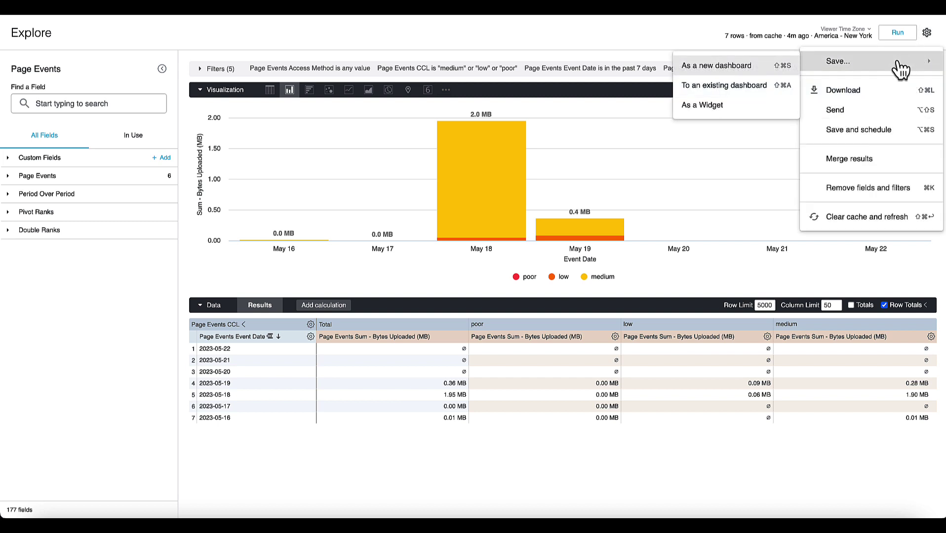
{"action": "left_click", "coordinate": [775, 86]}
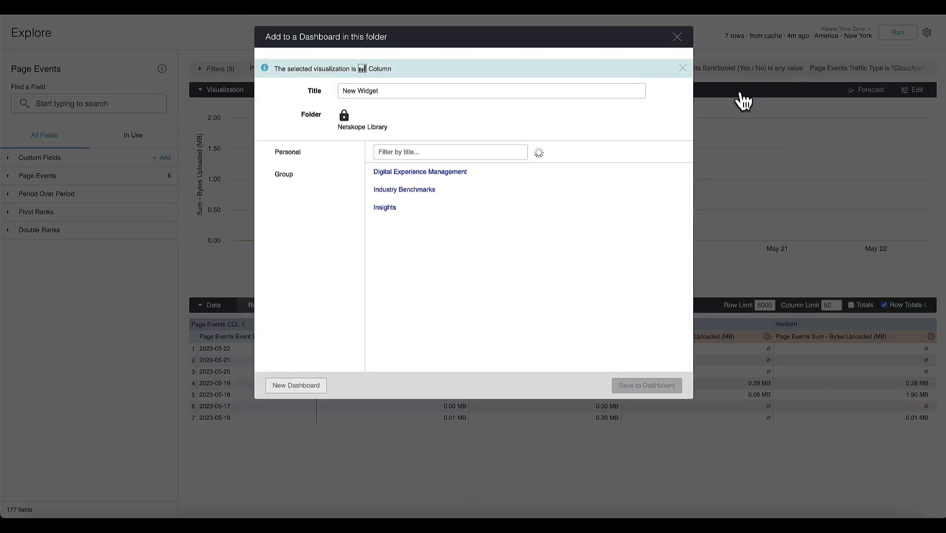
{"action": "left_click", "coordinate": [319, 153]}
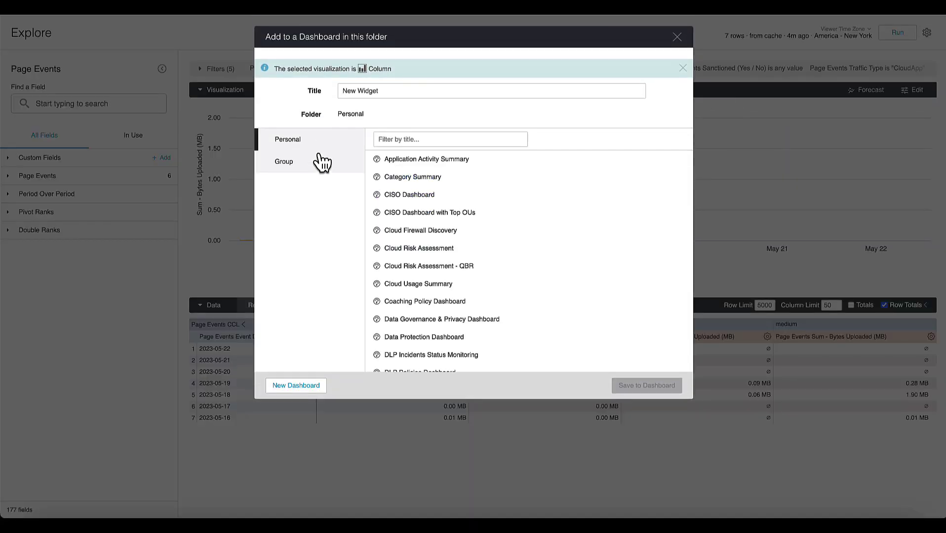
{"action": "scroll", "coordinate": [476, 311], "scroll_direction": "down", "scroll_amount": 6}
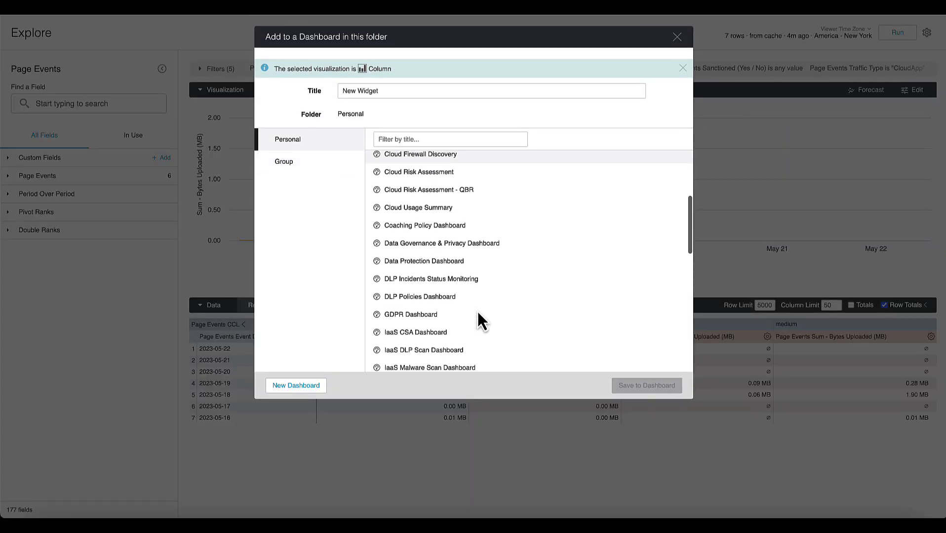
{"action": "scroll", "coordinate": [477, 310], "scroll_direction": "down", "scroll_amount": 3}
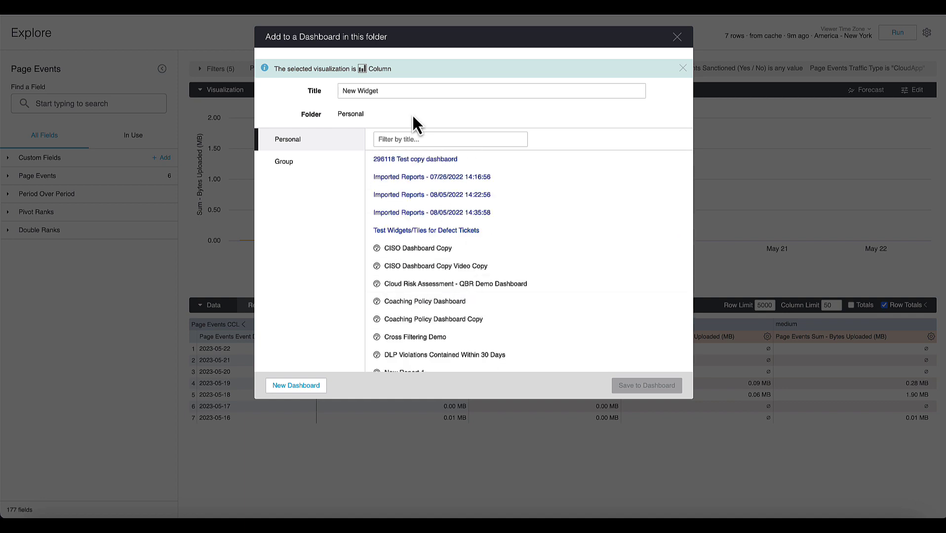
Replace the new widget's title with Trend of Uploads Over Time by CCL, copied from the source widget in the QBR dashboard
{"action": "triple_click", "coordinate": [340, 93]}
{"action": "key", "text": "BackSpace"}
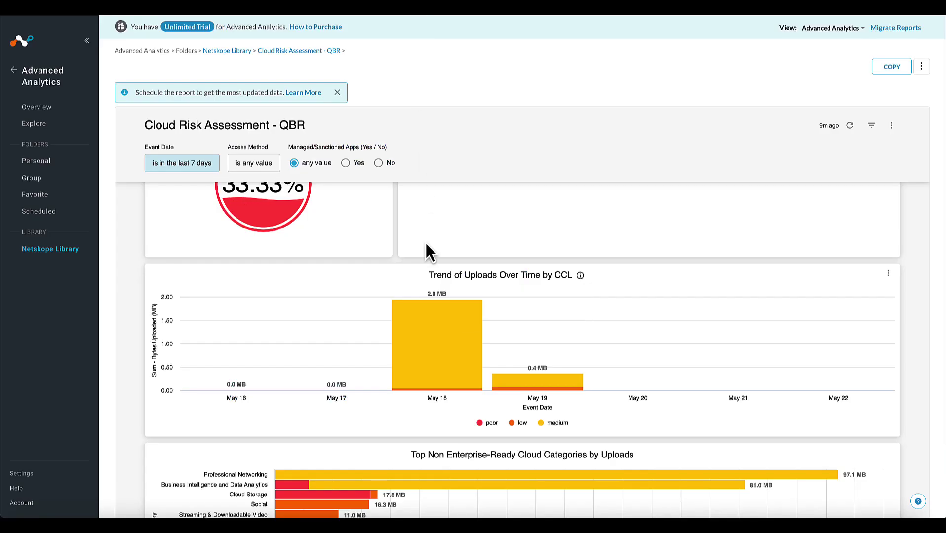
{"action": "left_click_drag", "start_coordinate": [428, 275], "coordinate": [559, 281]}
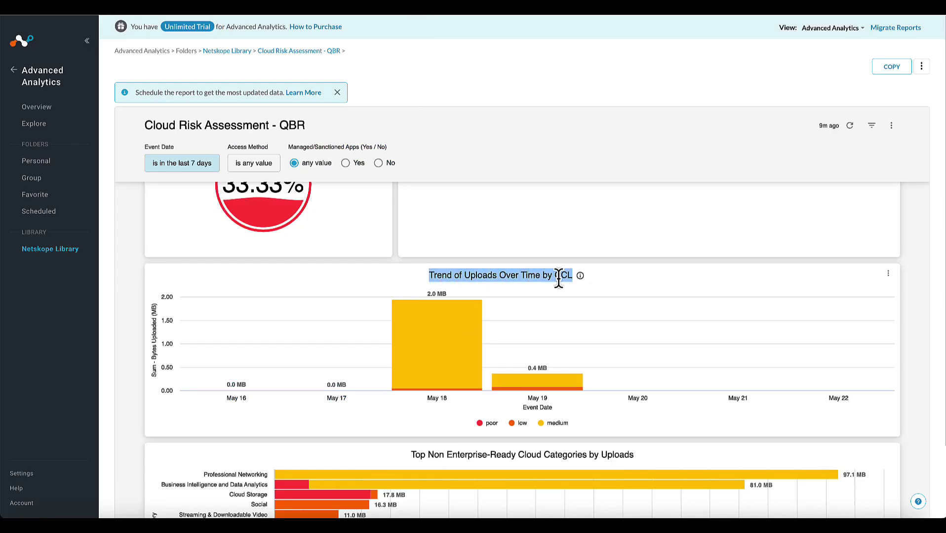
{"action": "right_click", "coordinate": [559, 278]}
{"action": "left_click", "coordinate": [563, 300]}
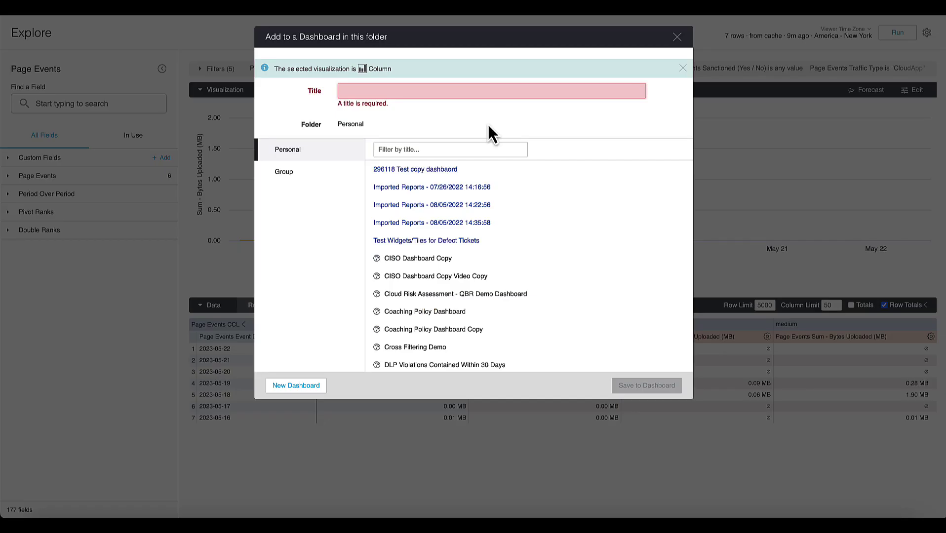
{"action": "key", "text": "ctrl+v"}
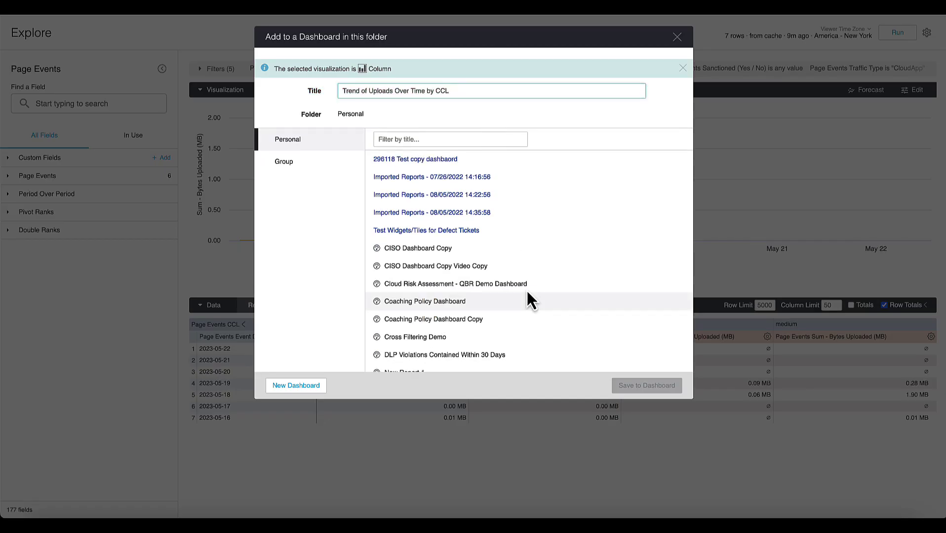
Save the widget to the VIDEO Copy III CISO Dashboard Copy dashboard, then return to that dashboard and reload it
{"action": "scroll", "coordinate": [526, 289], "scroll_direction": "down", "scroll_amount": 2}
{"action": "left_click", "coordinate": [626, 390]}
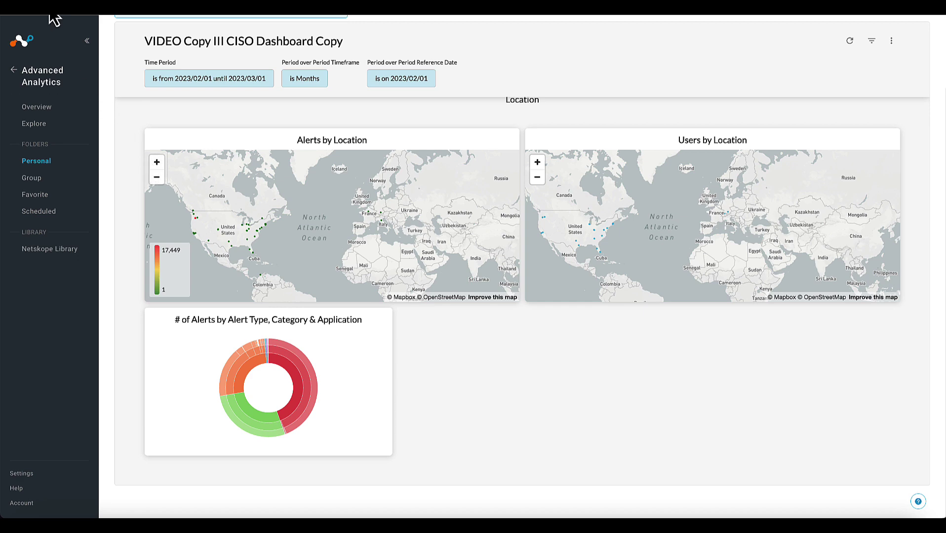
{"action": "left_click", "coordinate": [71, 17]}
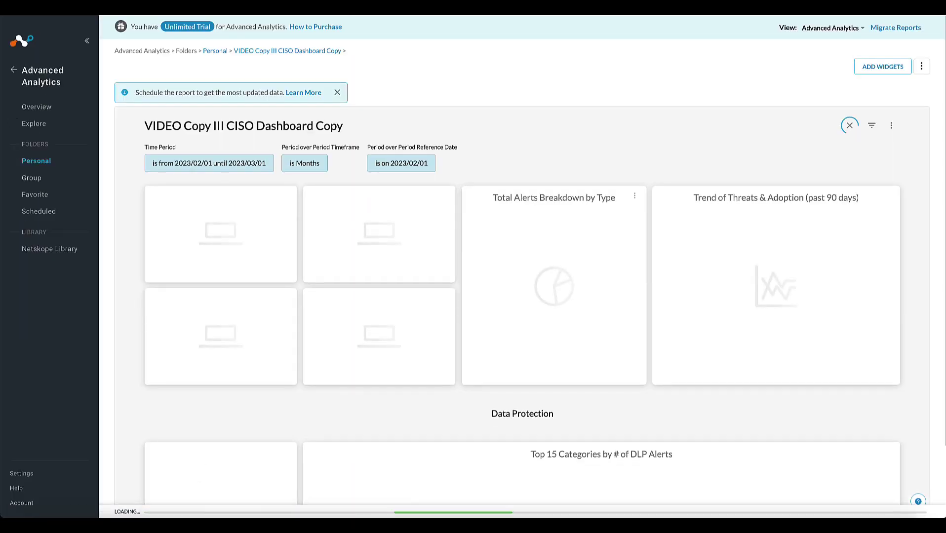